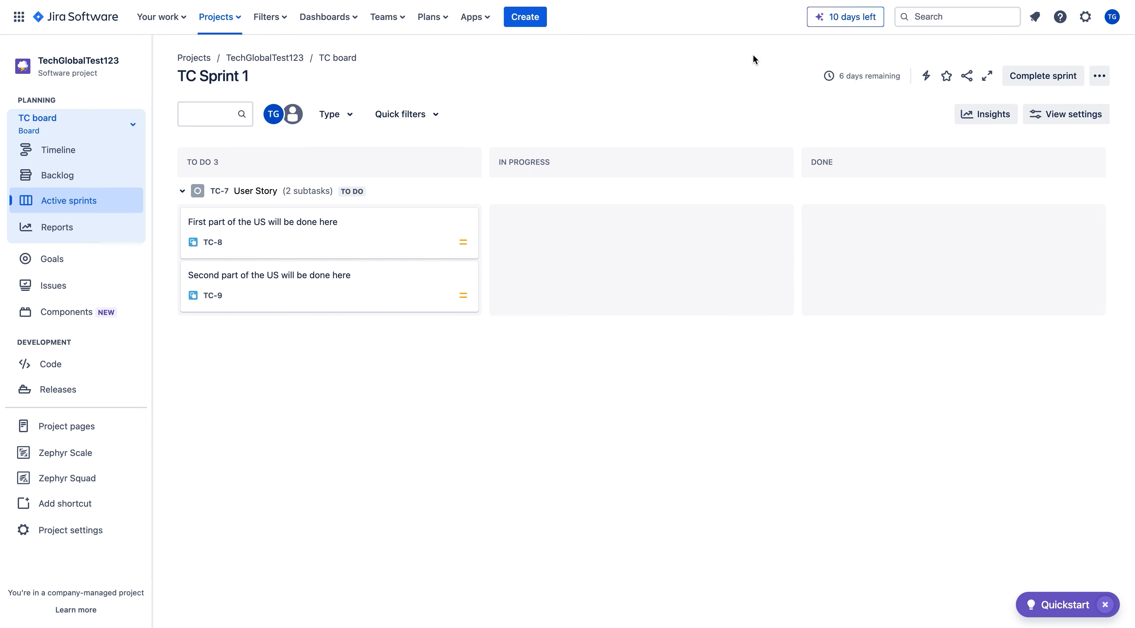
Step: Search the Jira app marketplace for "zephyr" and check whether Zephyr Squad - Test Management for Jira is added
{"action": "left_click", "coordinate": [488, 19]}
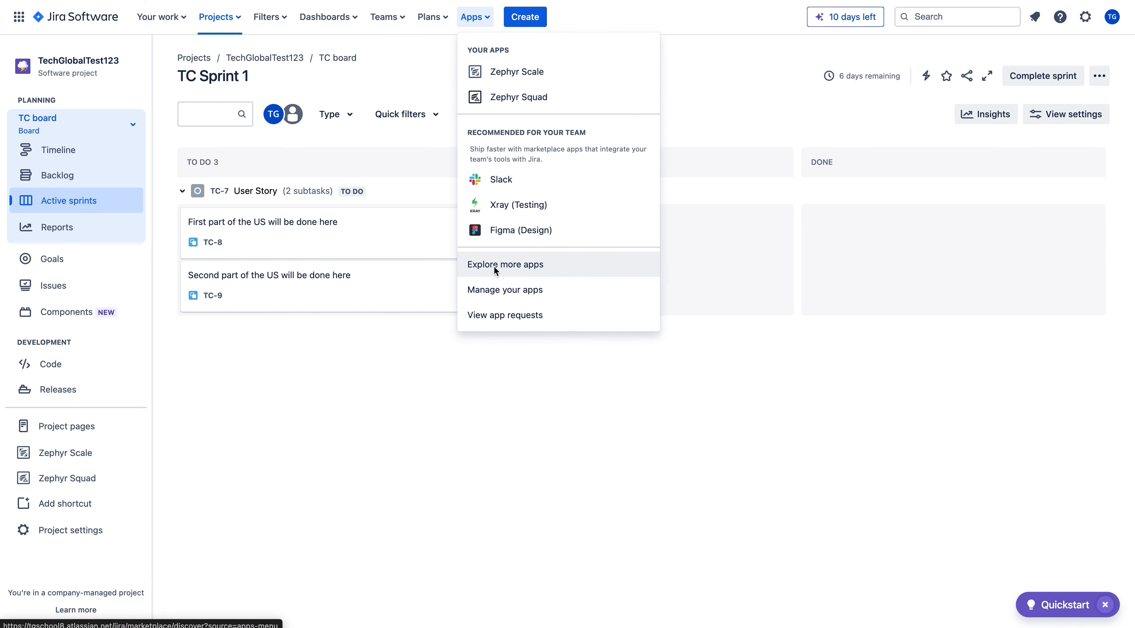
{"action": "left_click", "coordinate": [518, 264]}
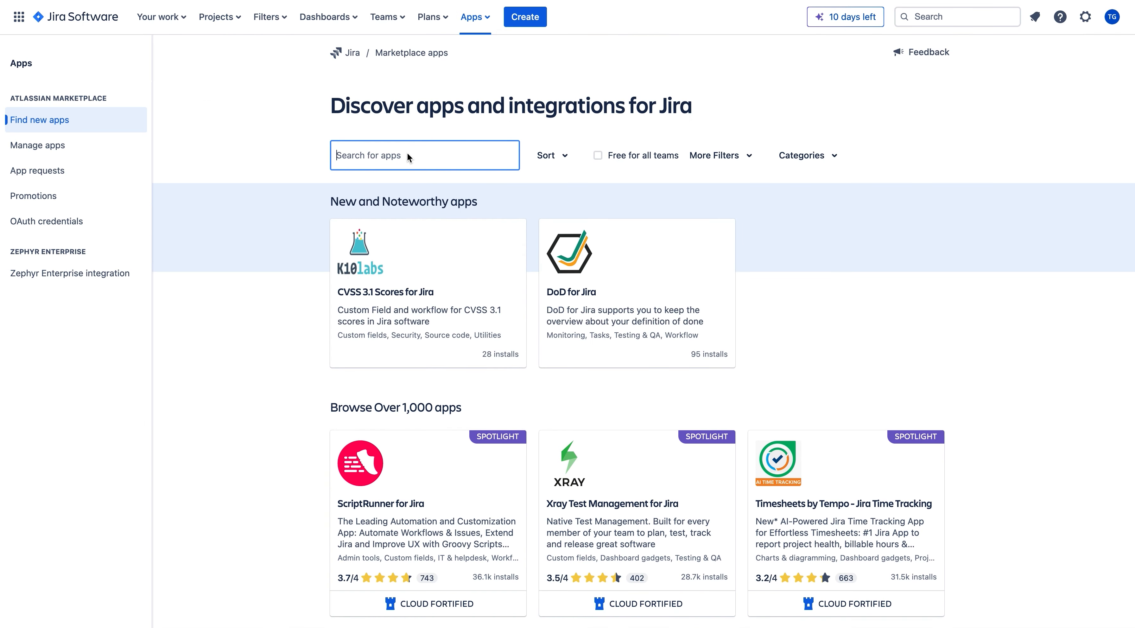
{"action": "type", "text": "zephyr"}
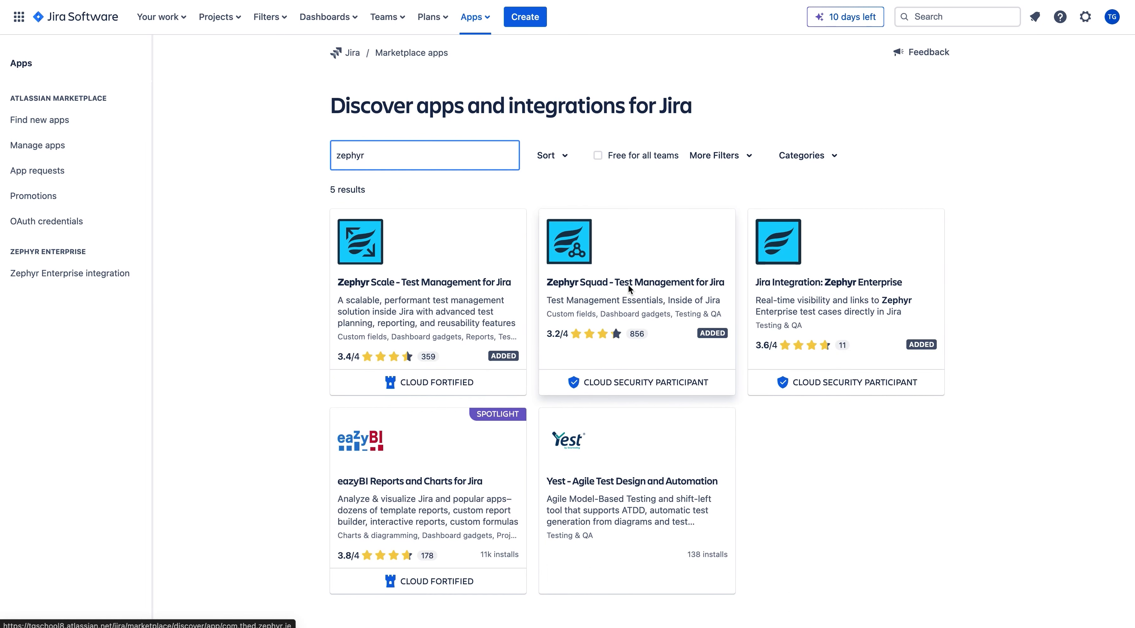
{"action": "left_click", "coordinate": [630, 290]}
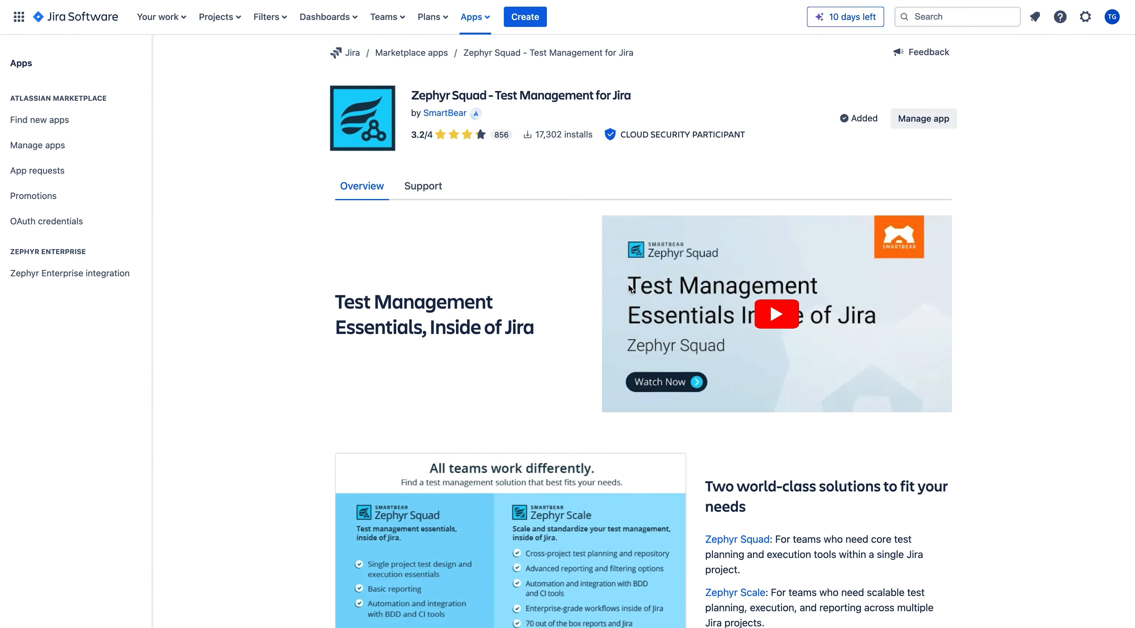
{"action": "mouse_move", "coordinate": [856, 117]}
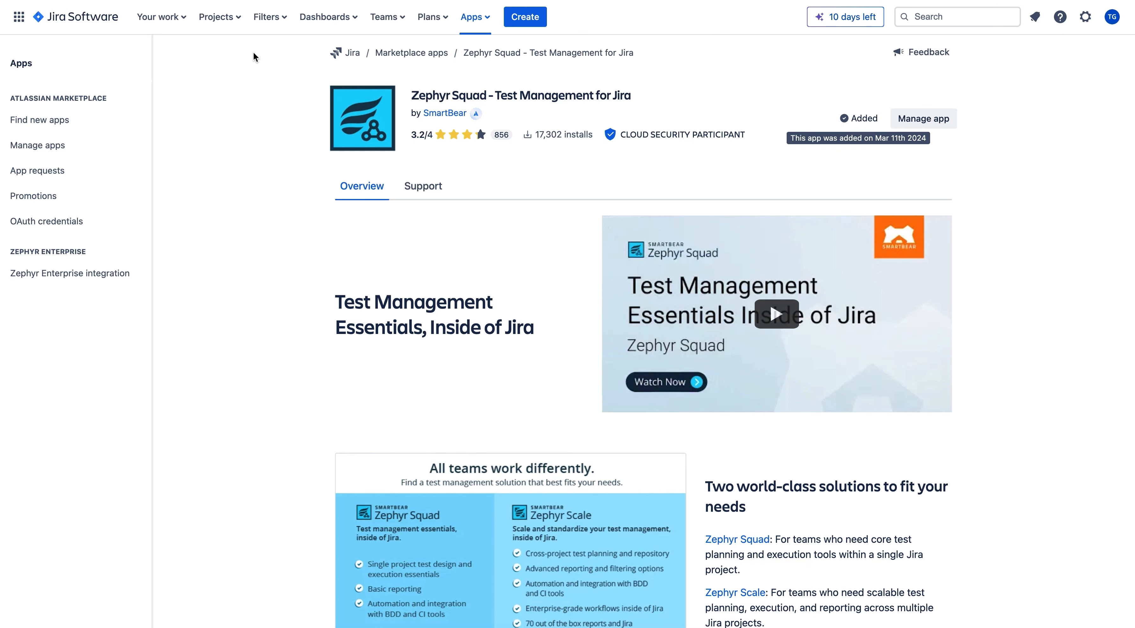
Step: Open Zephyr Squad in the TechGlobalTest123 project and look over its test cycles and reports
{"action": "left_click", "coordinate": [218, 22]}
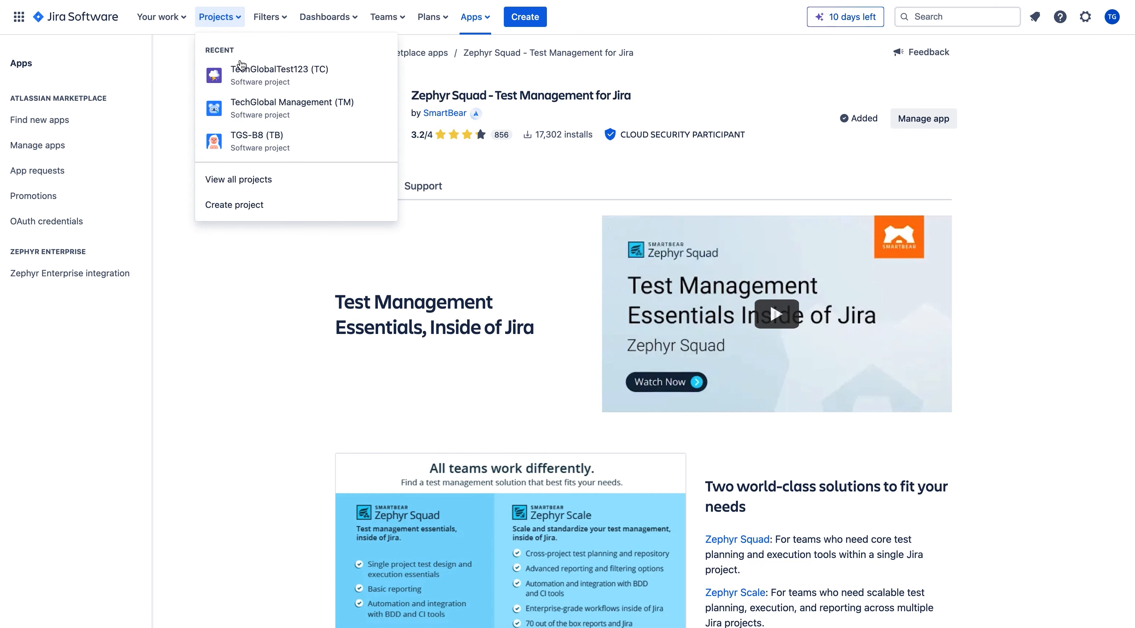
{"action": "left_click", "coordinate": [246, 71]}
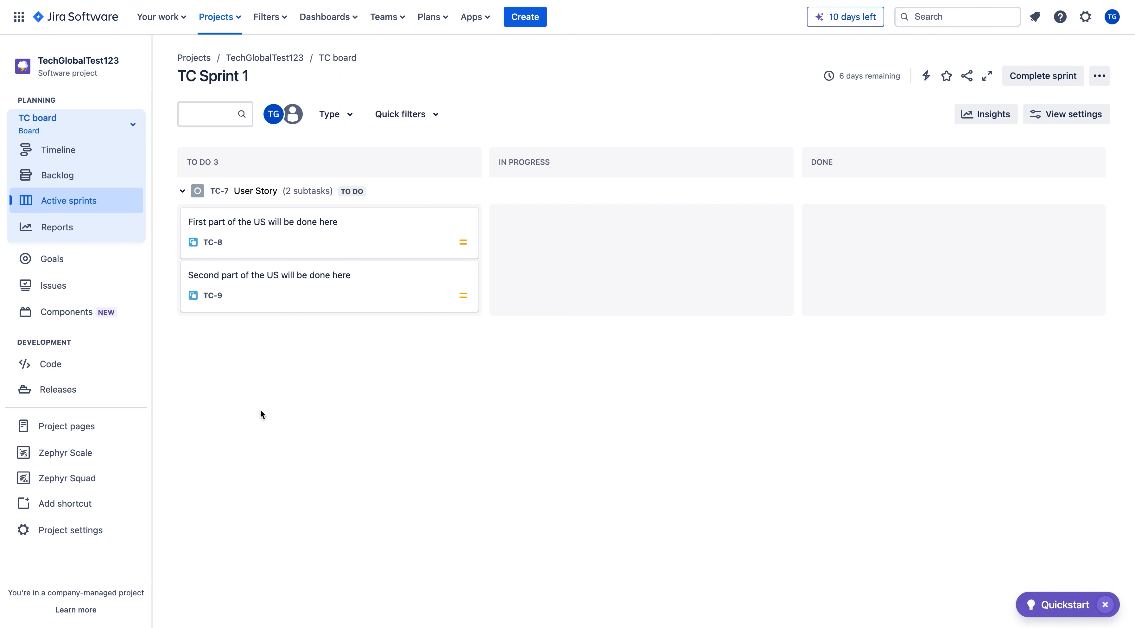
{"action": "left_click", "coordinate": [103, 479]}
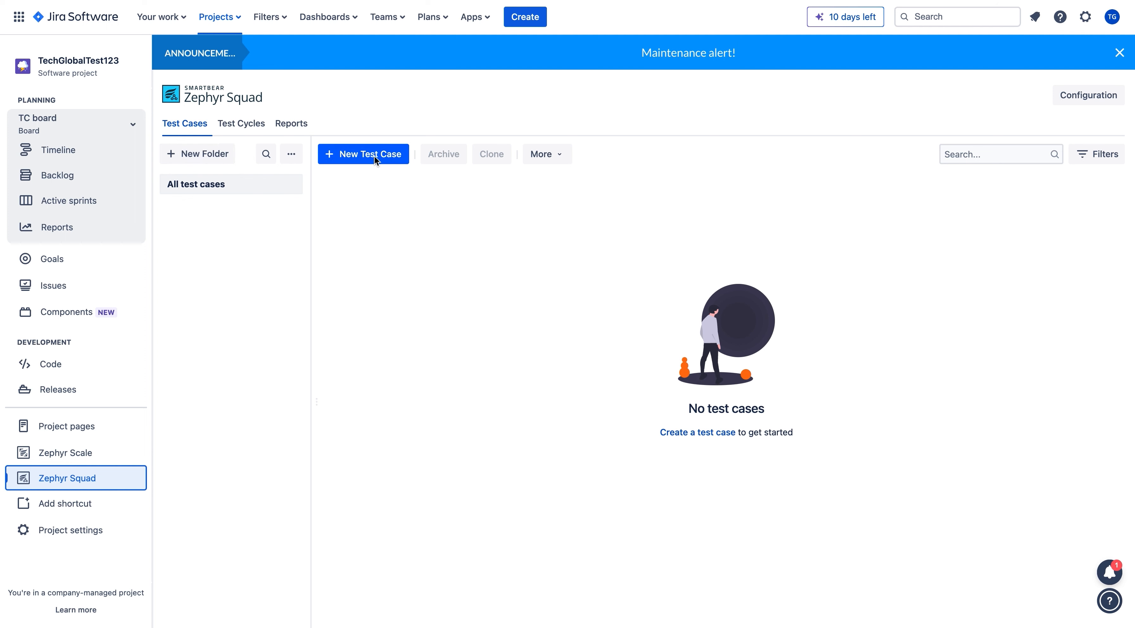
{"action": "left_click", "coordinate": [250, 123]}
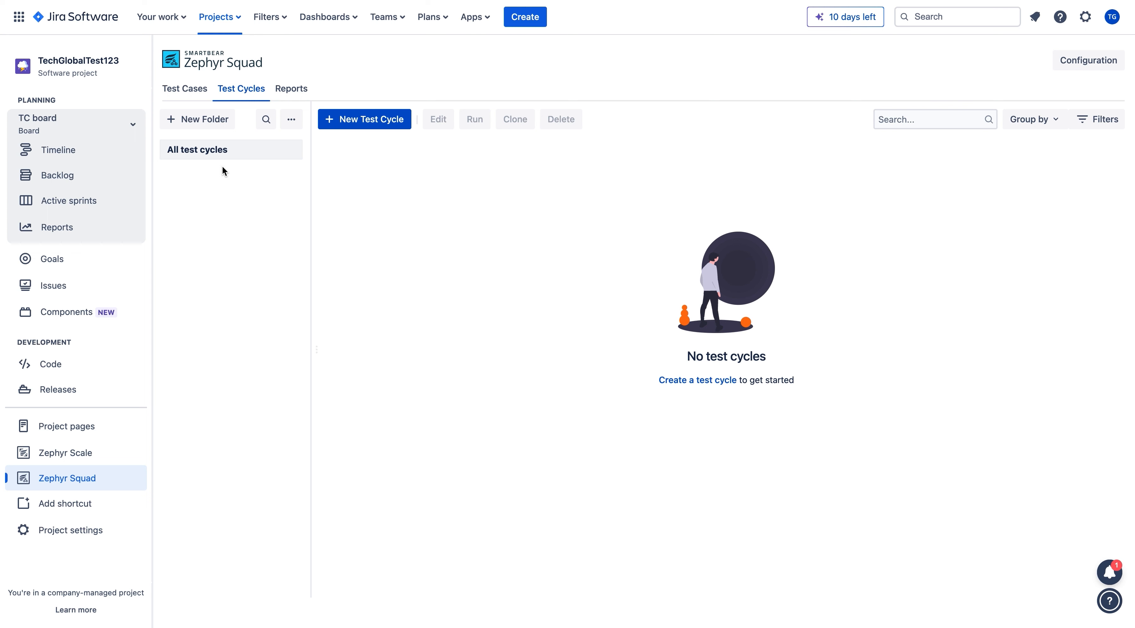
{"action": "left_click", "coordinate": [293, 90]}
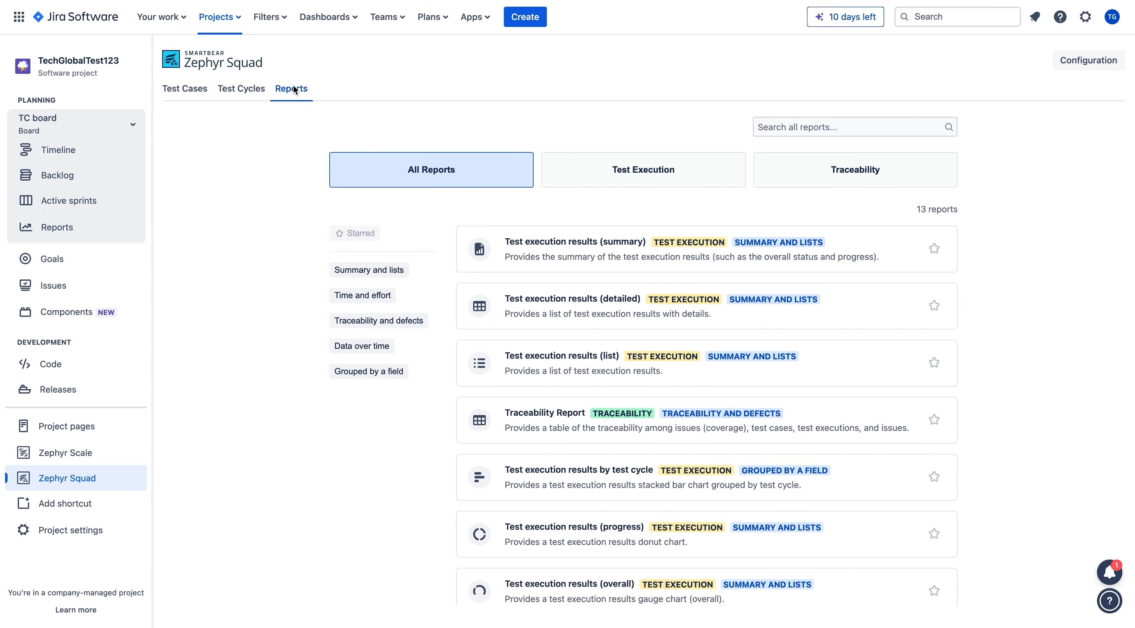
Step: Create a test case folder named "Smoke Tests" in Zephyr Squad
{"action": "left_click", "coordinate": [194, 90]}
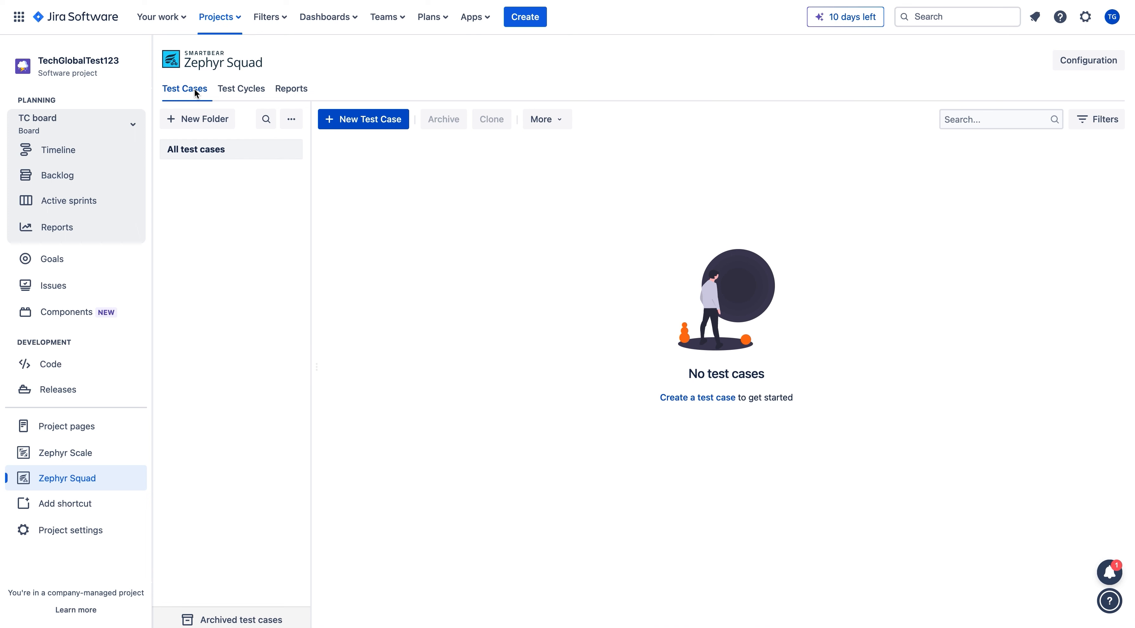
{"action": "left_click", "coordinate": [212, 126]}
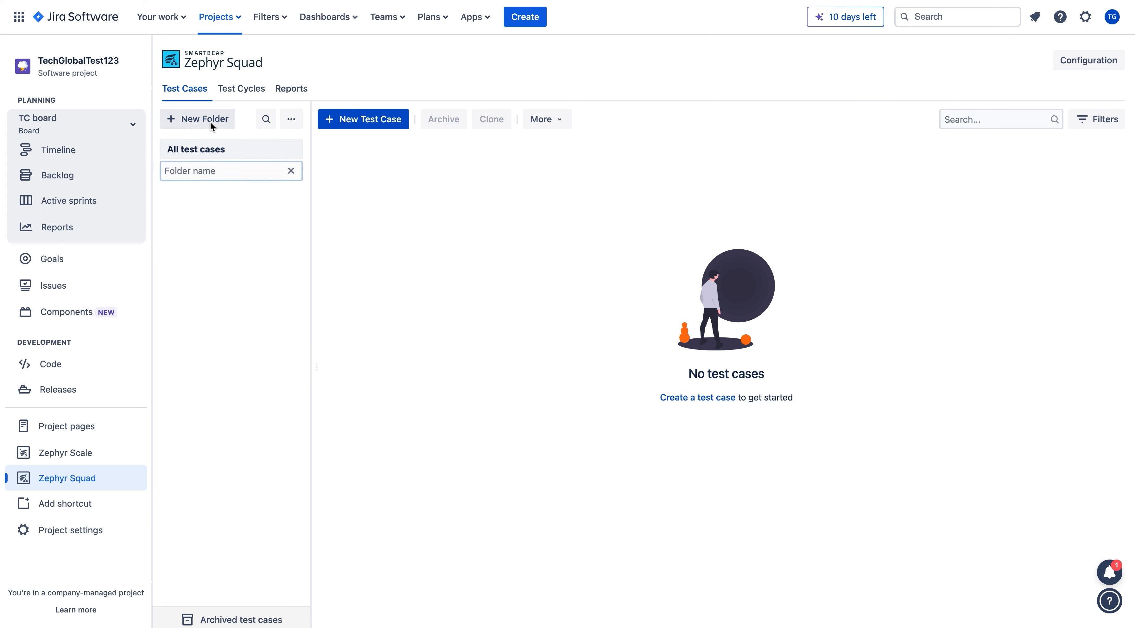
{"action": "left_click", "coordinate": [221, 177]}
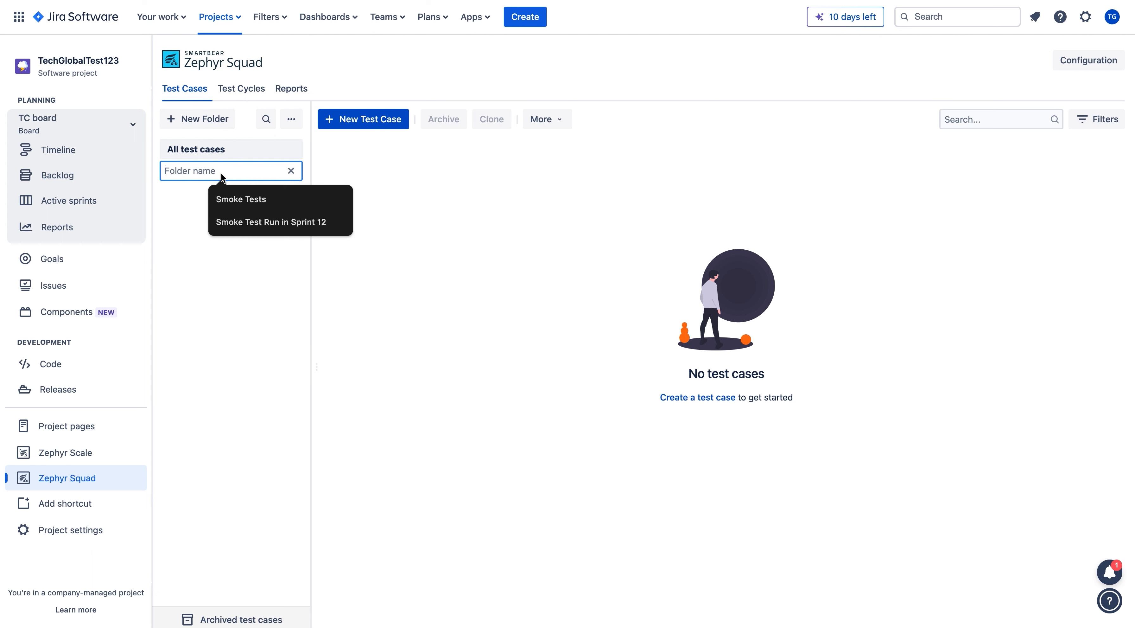
{"action": "type", "text": "Smoke Tests"}
{"action": "key", "text": "Return"}
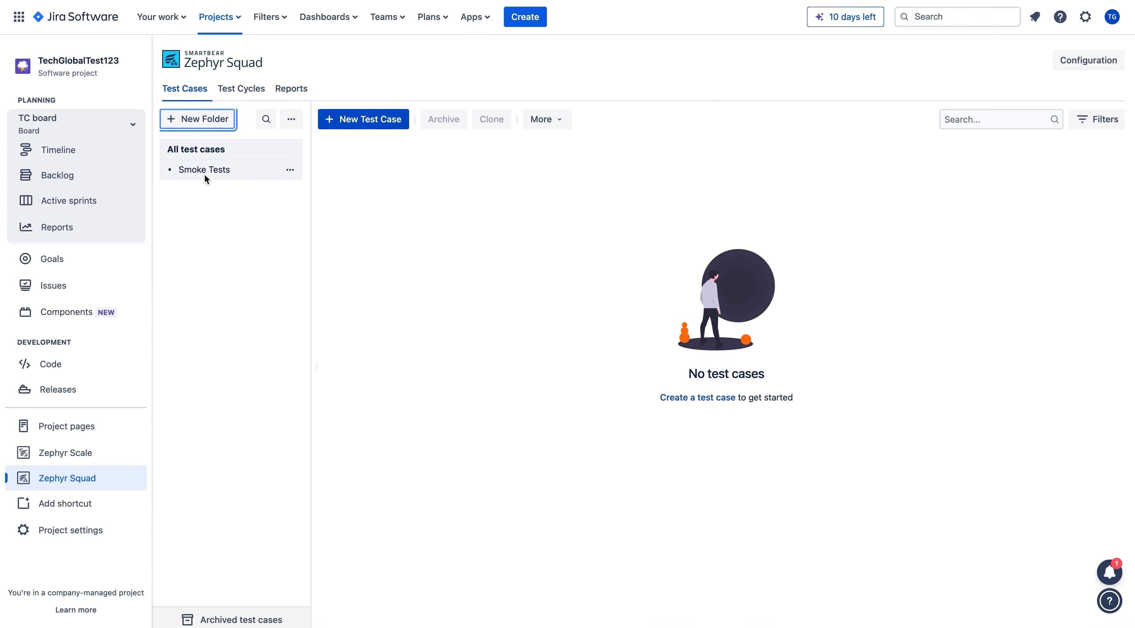
Step: Start a new test case named "Smoke Test 1" and assign it to the /Smoke Tests folder
{"action": "left_click", "coordinate": [370, 127]}
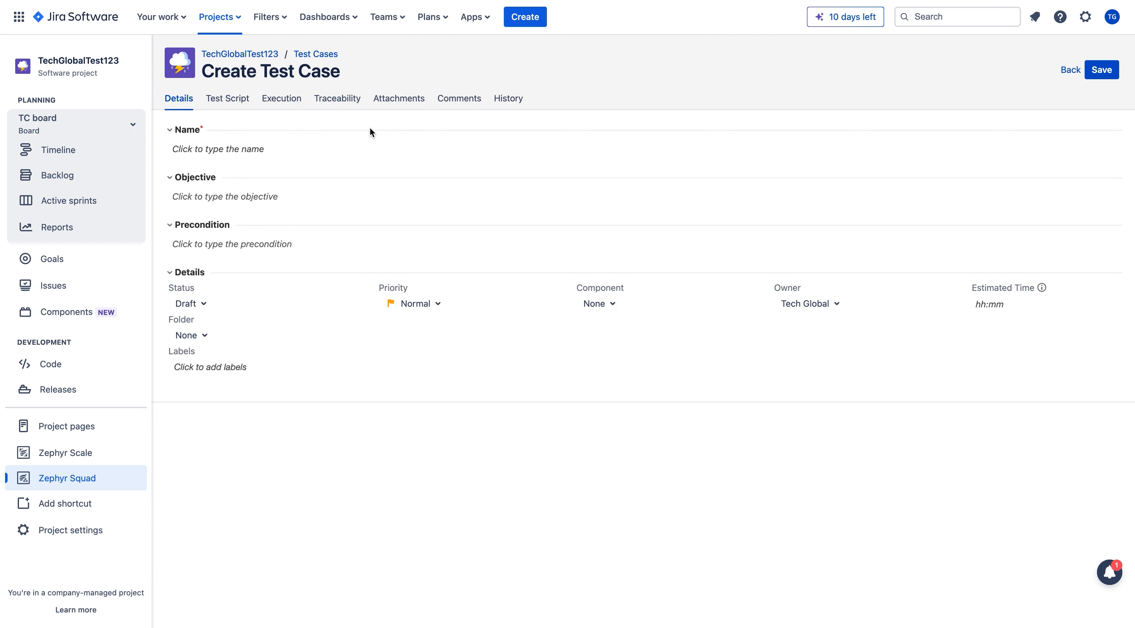
{"action": "left_click", "coordinate": [299, 140]}
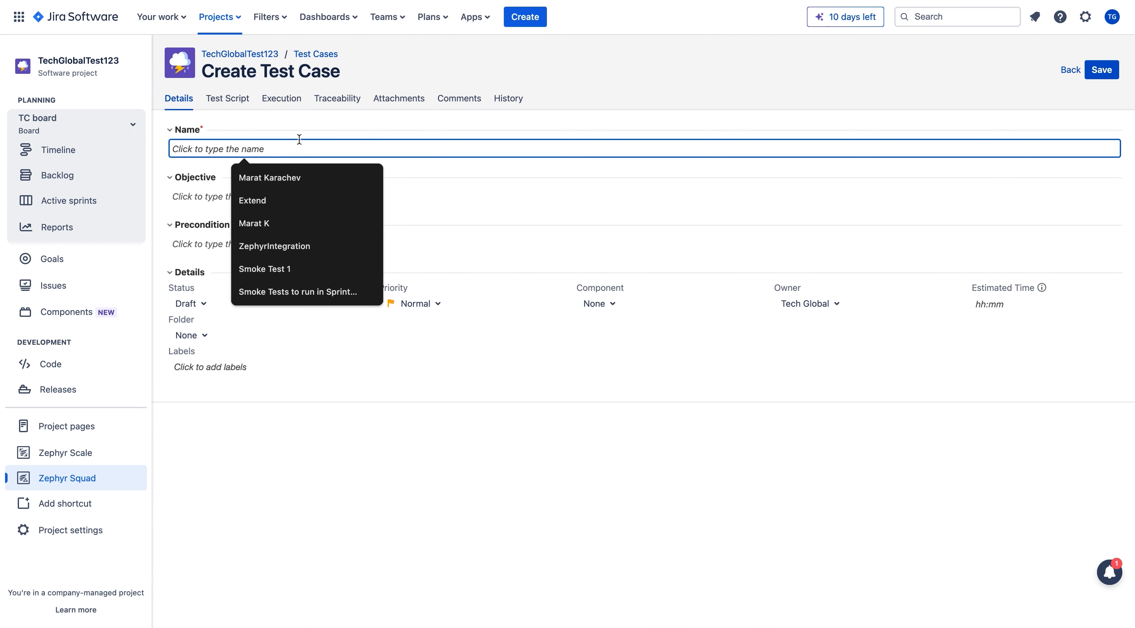
{"action": "type", "text": "Smoke Test 1"}
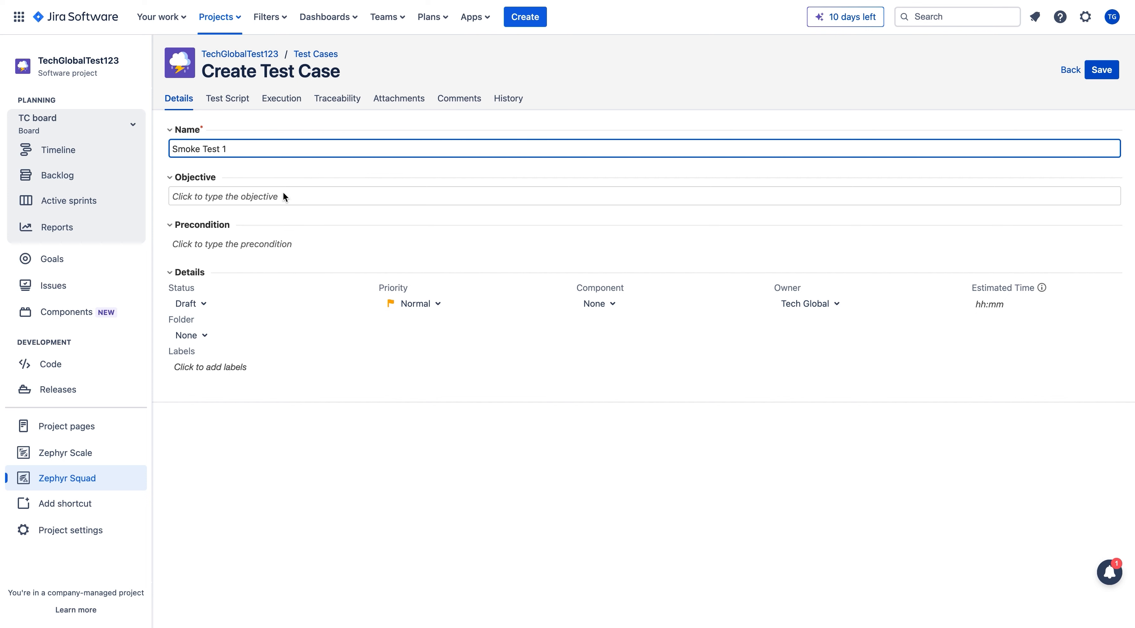
{"action": "left_click", "coordinate": [278, 195]}
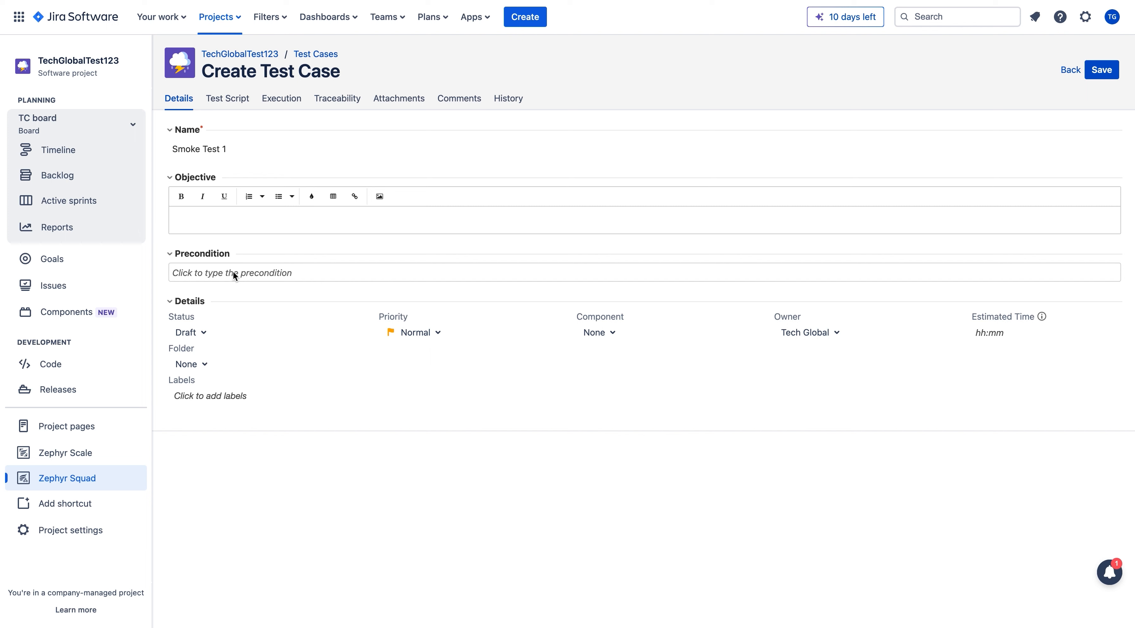
{"action": "left_click", "coordinate": [206, 363]}
{"action": "left_click", "coordinate": [205, 332]}
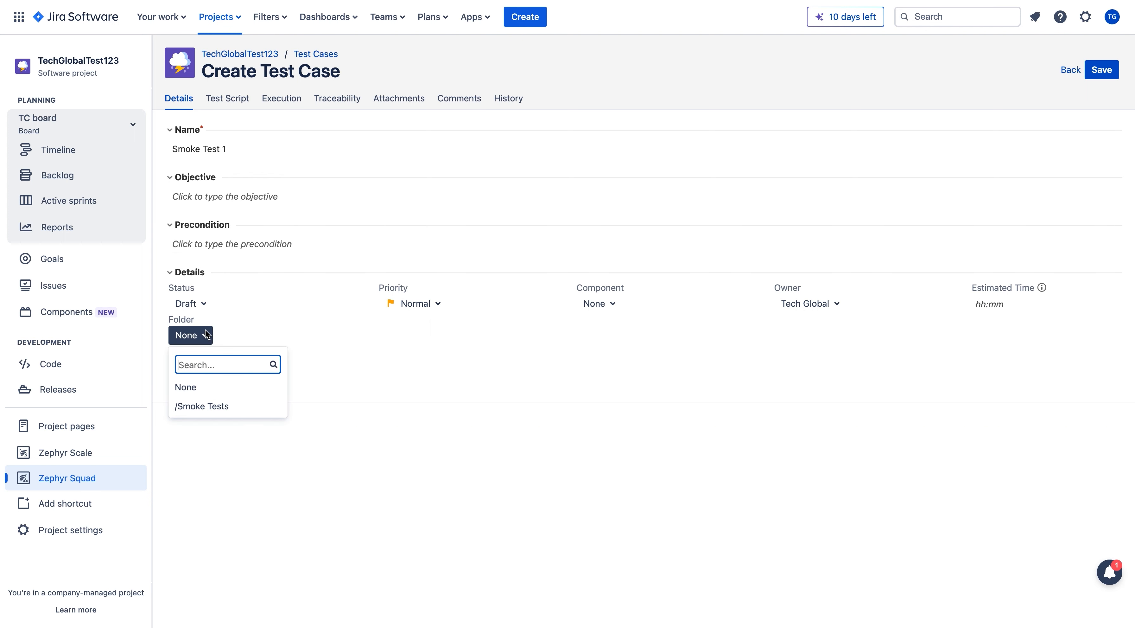
{"action": "left_click", "coordinate": [211, 407]}
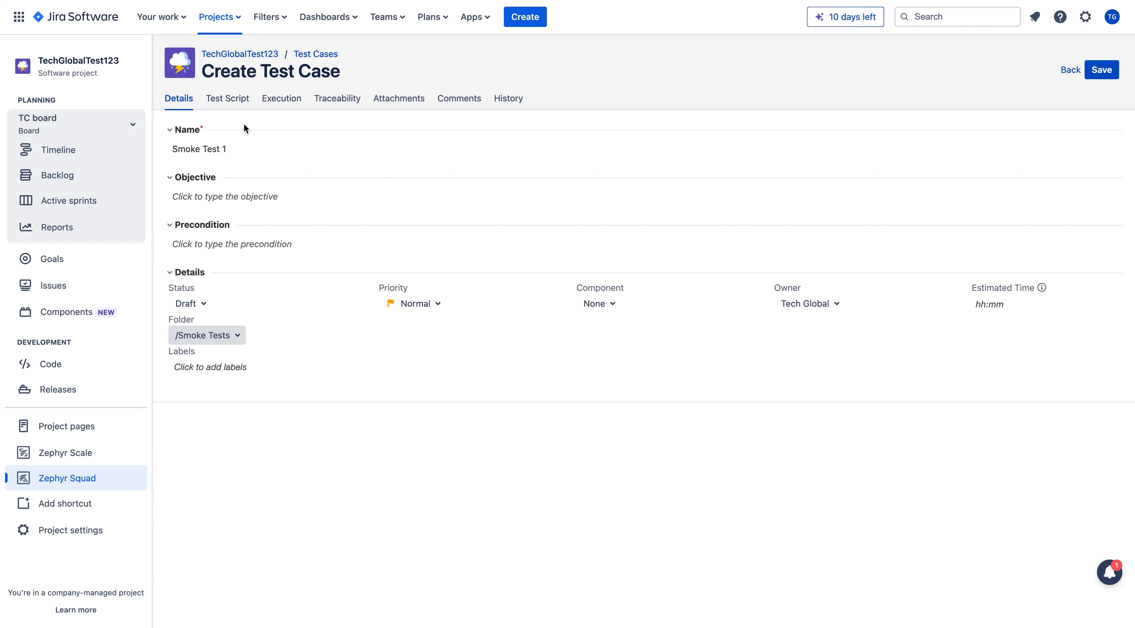
Step: Review the new test case's script, execution, traceability, attachments and comments sections, and save the test case
{"action": "left_click", "coordinate": [234, 108]}
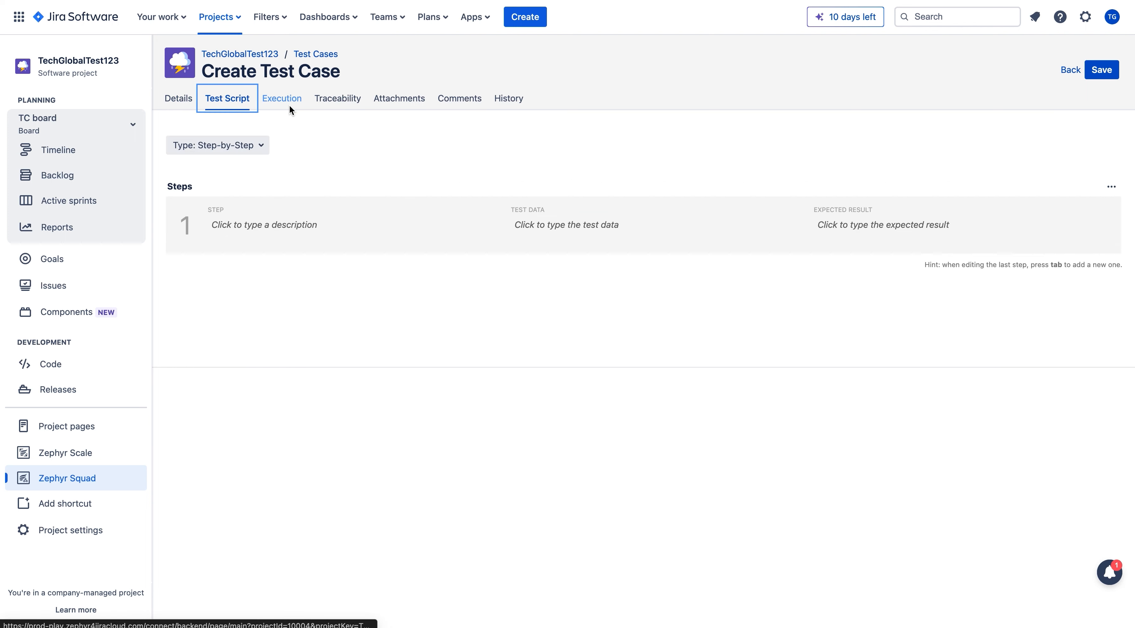
{"action": "left_click", "coordinate": [275, 106]}
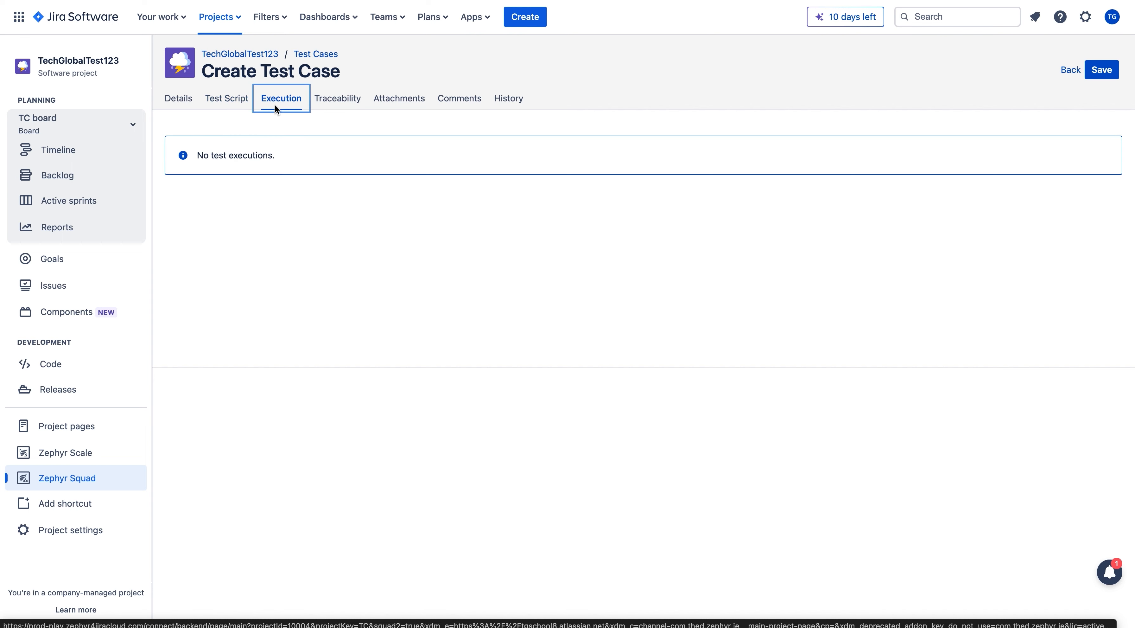
{"action": "left_click", "coordinate": [335, 106]}
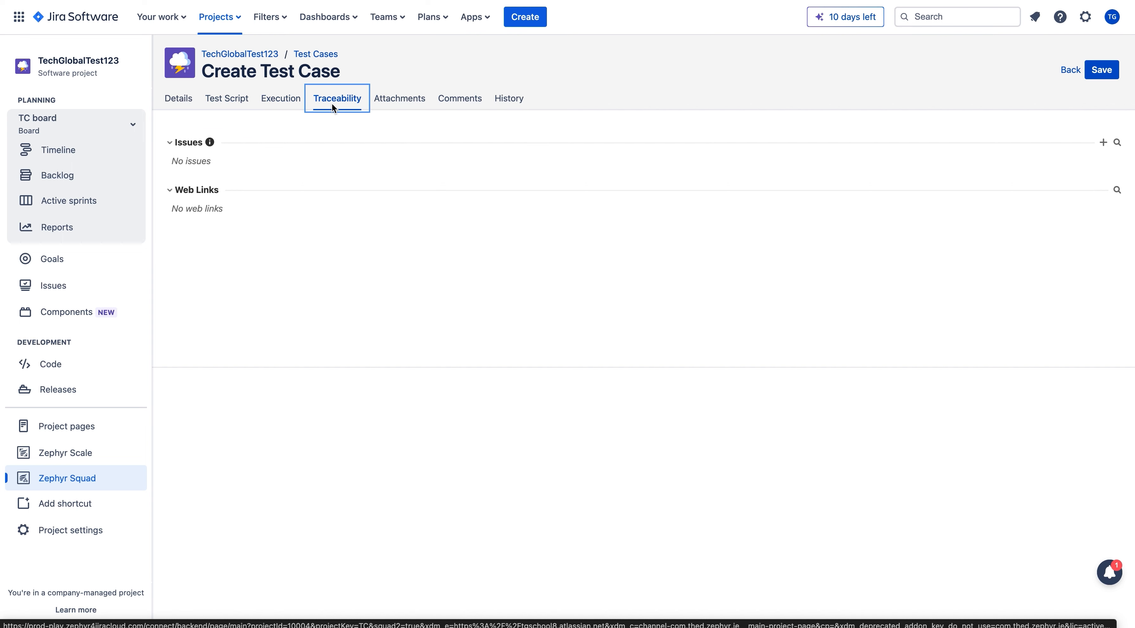
{"action": "left_click", "coordinate": [395, 100]}
{"action": "left_click", "coordinate": [473, 104]}
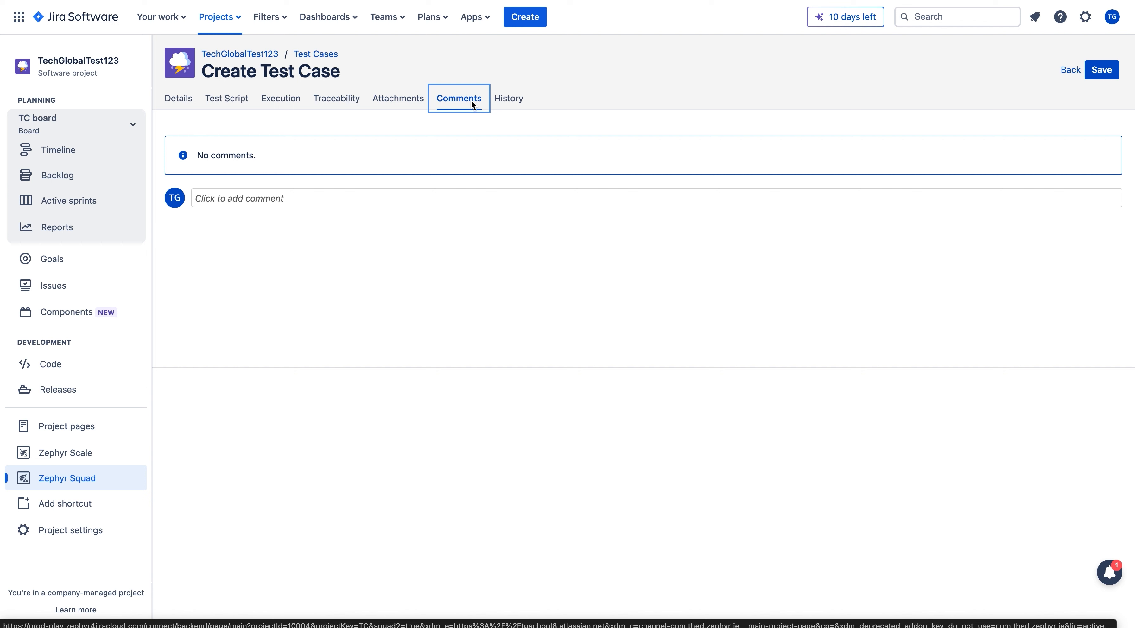
{"action": "left_click", "coordinate": [188, 101]}
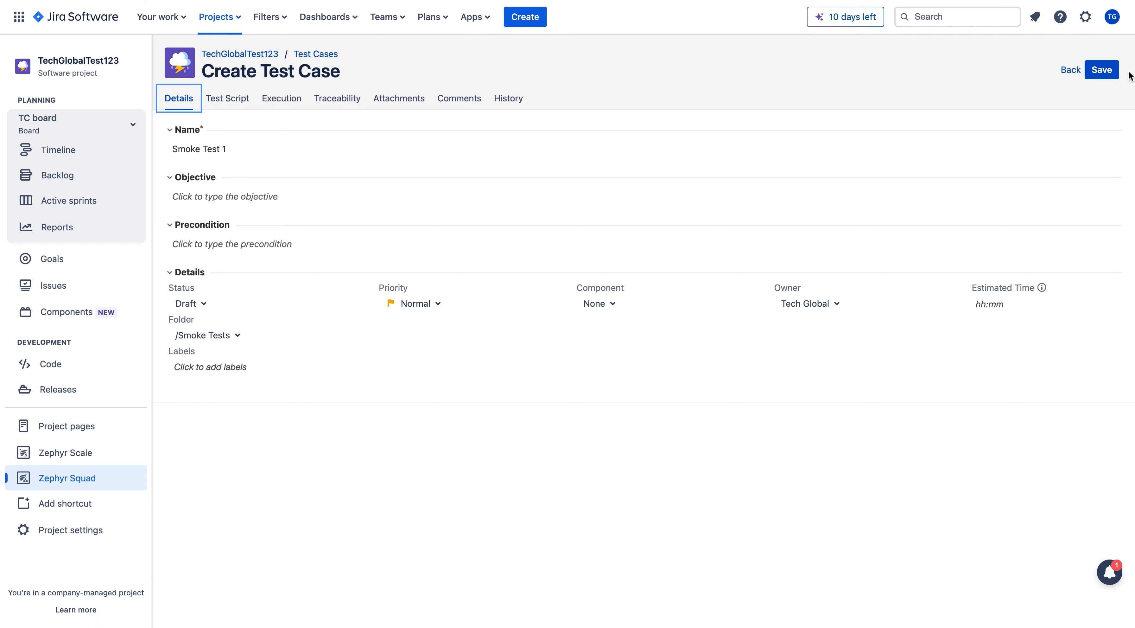
{"action": "left_click", "coordinate": [1104, 70]}
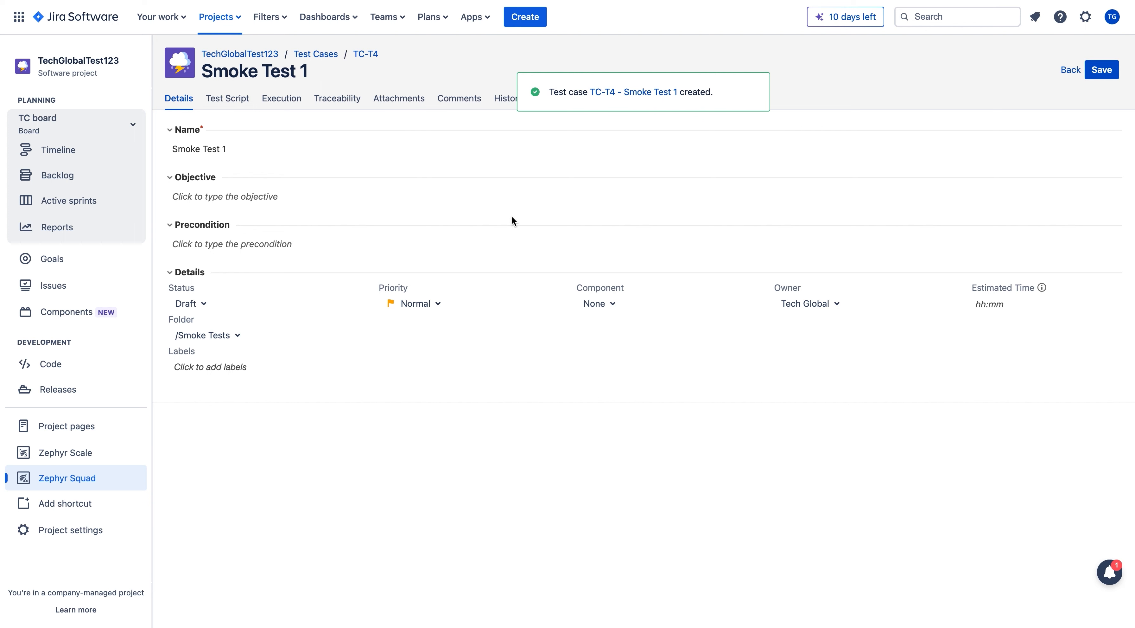
Step: Create a test cycle folder named "Sprint 1 Smoke Test run" in Zephyr Squad
{"action": "left_click", "coordinate": [74, 483]}
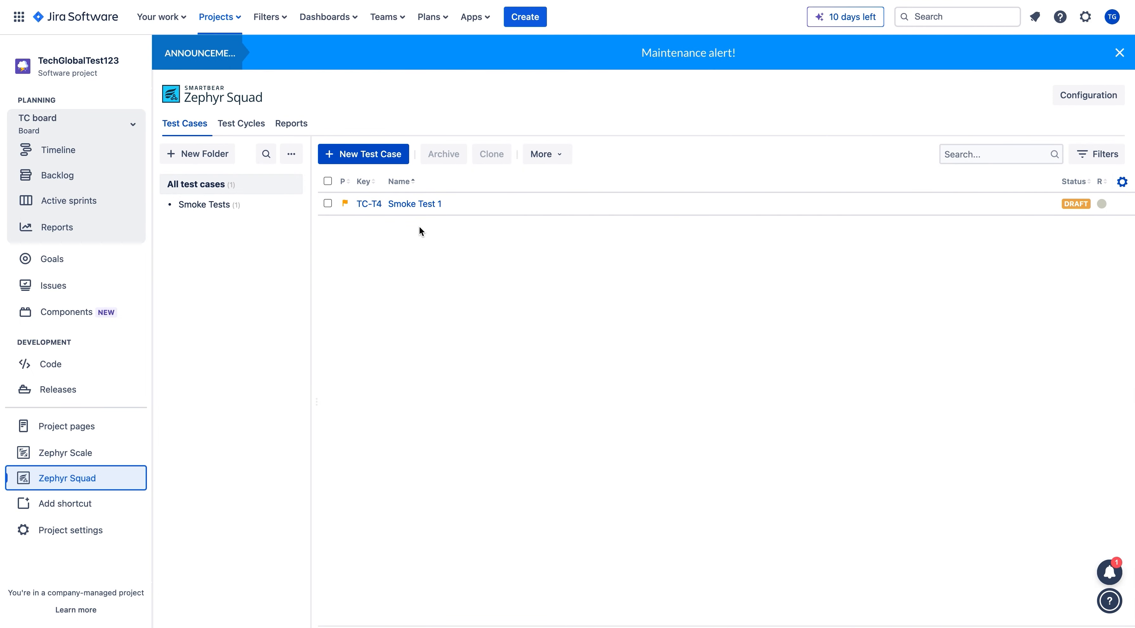
{"action": "left_click", "coordinate": [235, 123]}
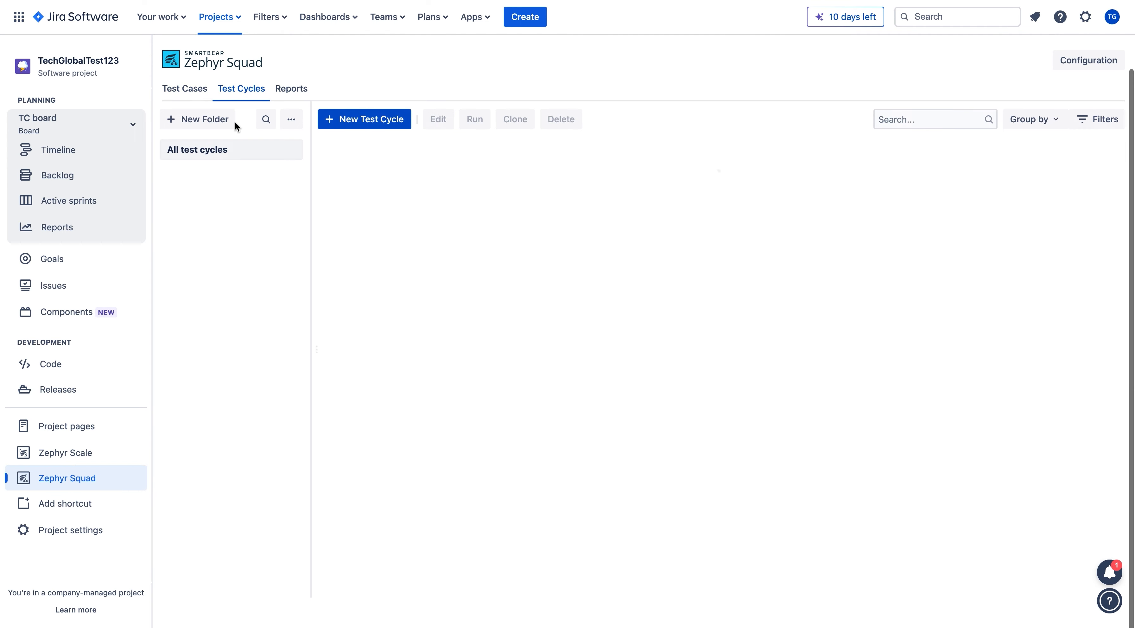
{"action": "left_click", "coordinate": [208, 123]}
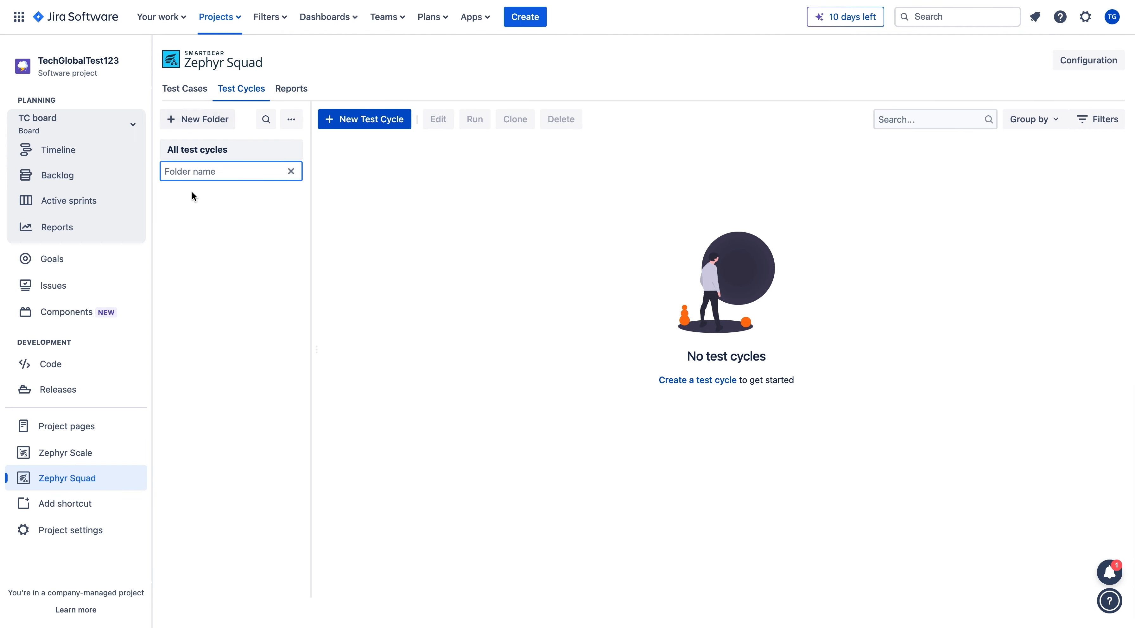
{"action": "left_click", "coordinate": [202, 172]}
{"action": "type", "text": "Sprint"}
{"action": "type", "text": "1 Smoke Test run"}
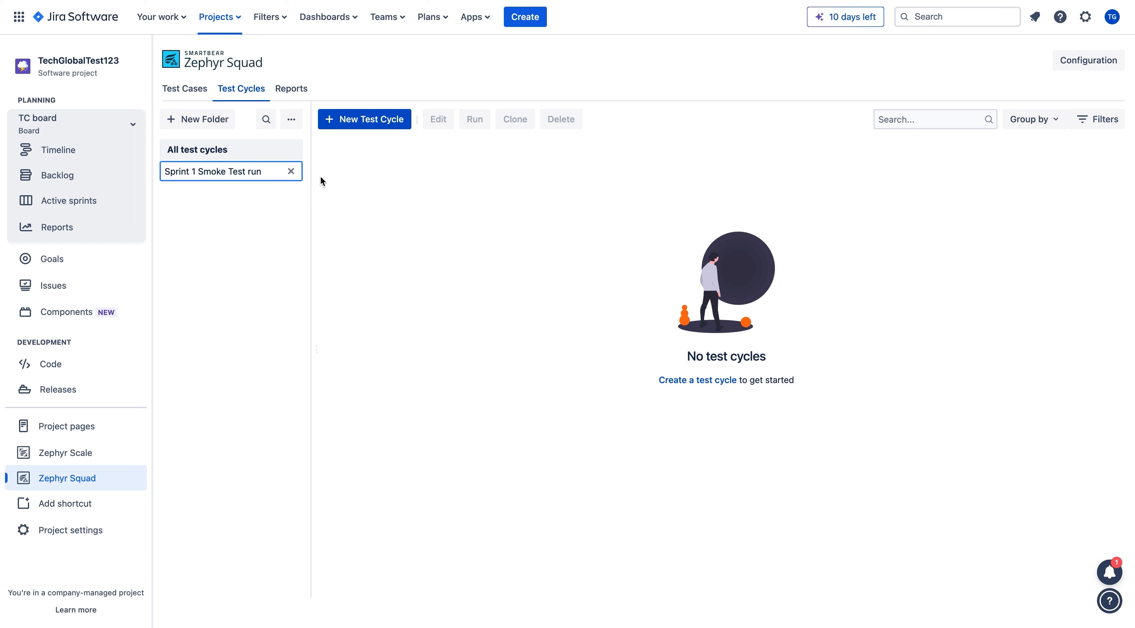
{"action": "key", "text": "Return"}
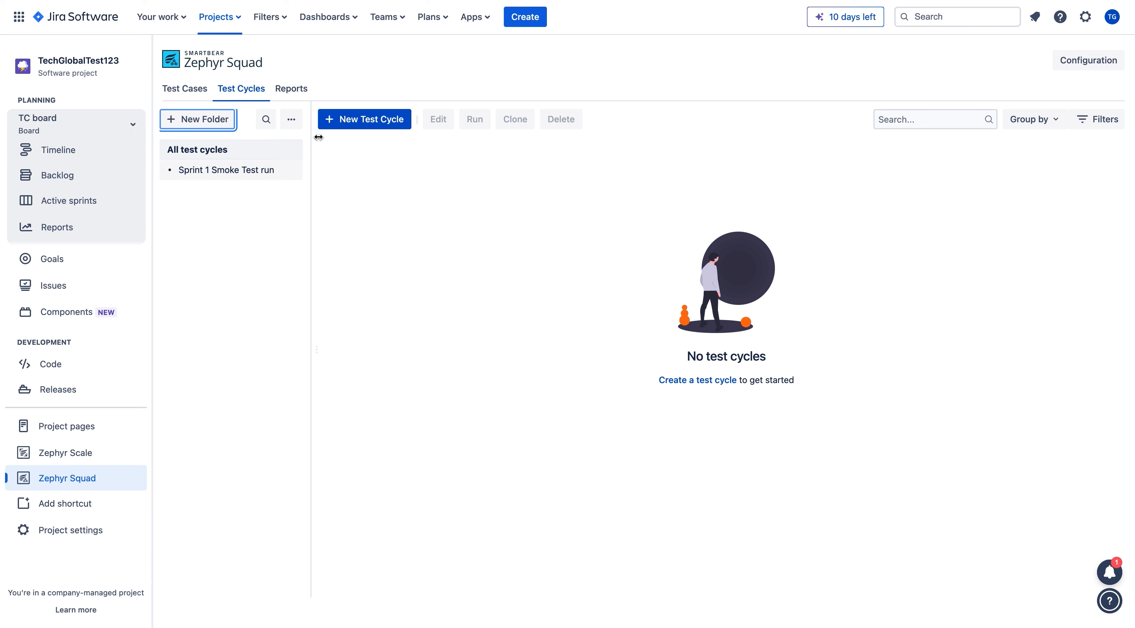
Step: Start a new test cycle in Zephyr Squad and name it "Smoke Test run in Sprint 1"
{"action": "left_click", "coordinate": [351, 127]}
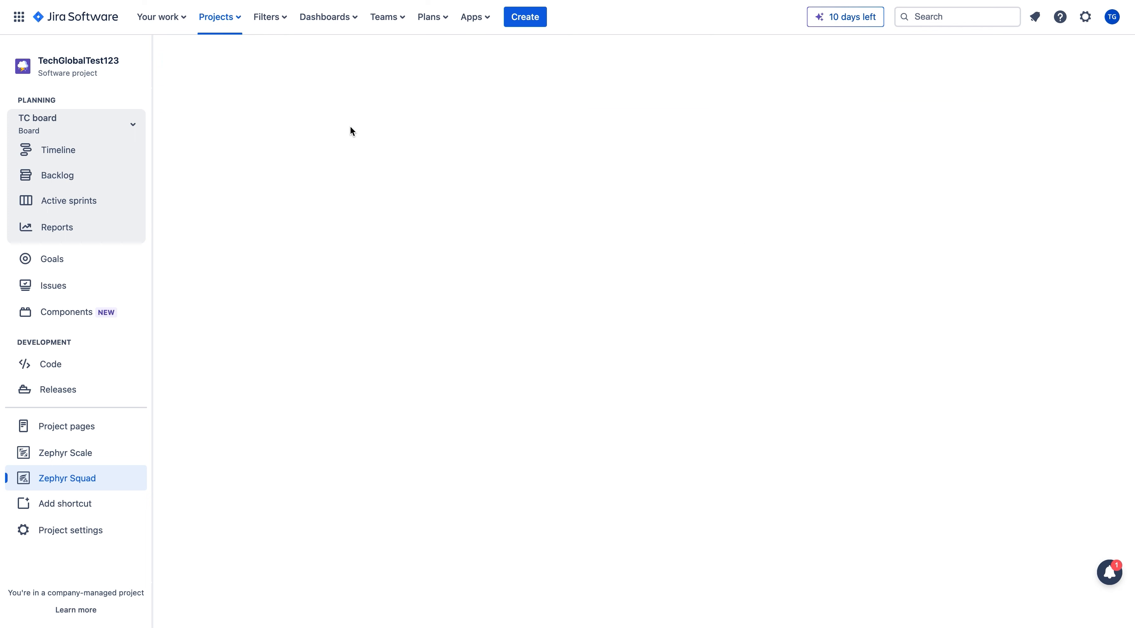
{"action": "left_click", "coordinate": [258, 152]}
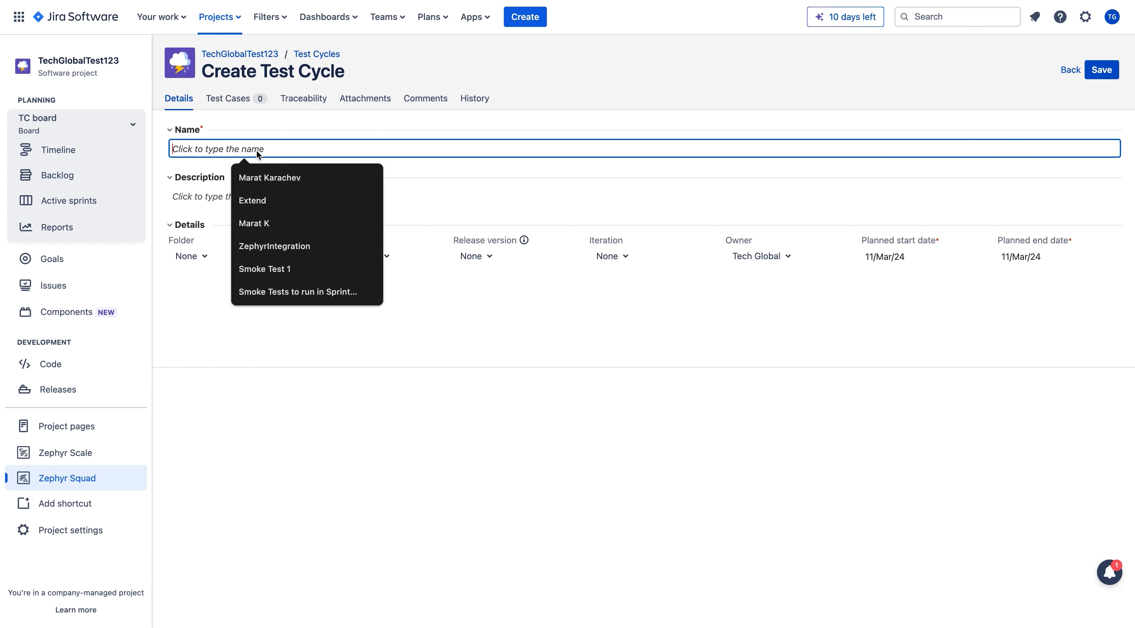
{"action": "type", "text": "Smoke Test"}
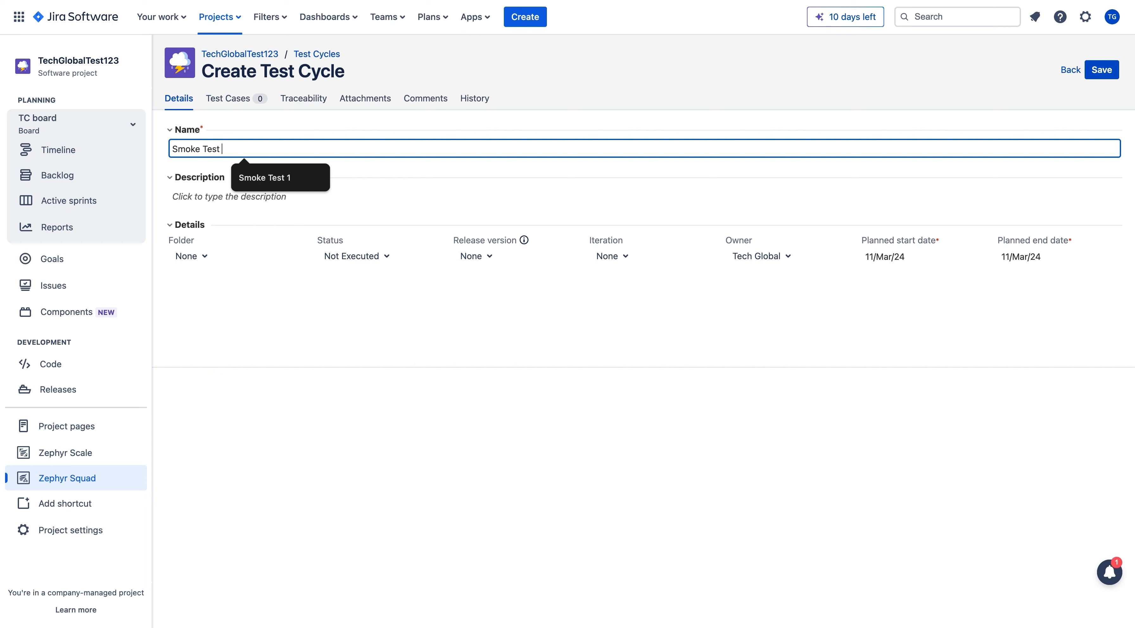
{"action": "type", "text": " run in Sprint 1"}
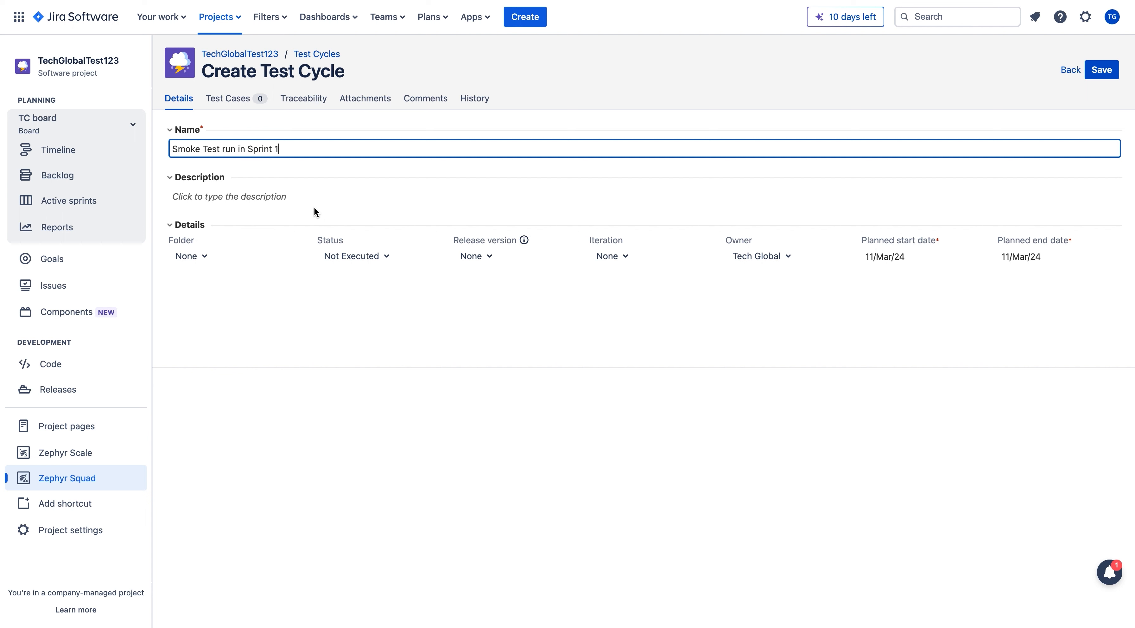
Step: Assign the new test cycle to the /Sprint 1 Smoke Test run folder, leaving the description empty, and save it
{"action": "left_click", "coordinate": [308, 197]}
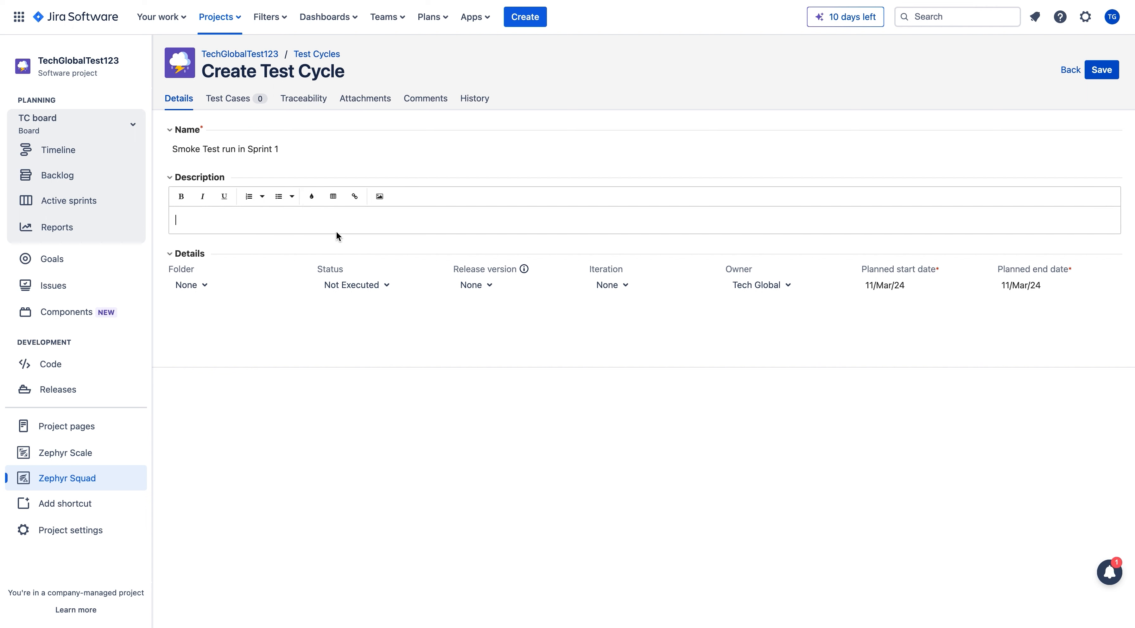
{"action": "left_click", "coordinate": [203, 283]}
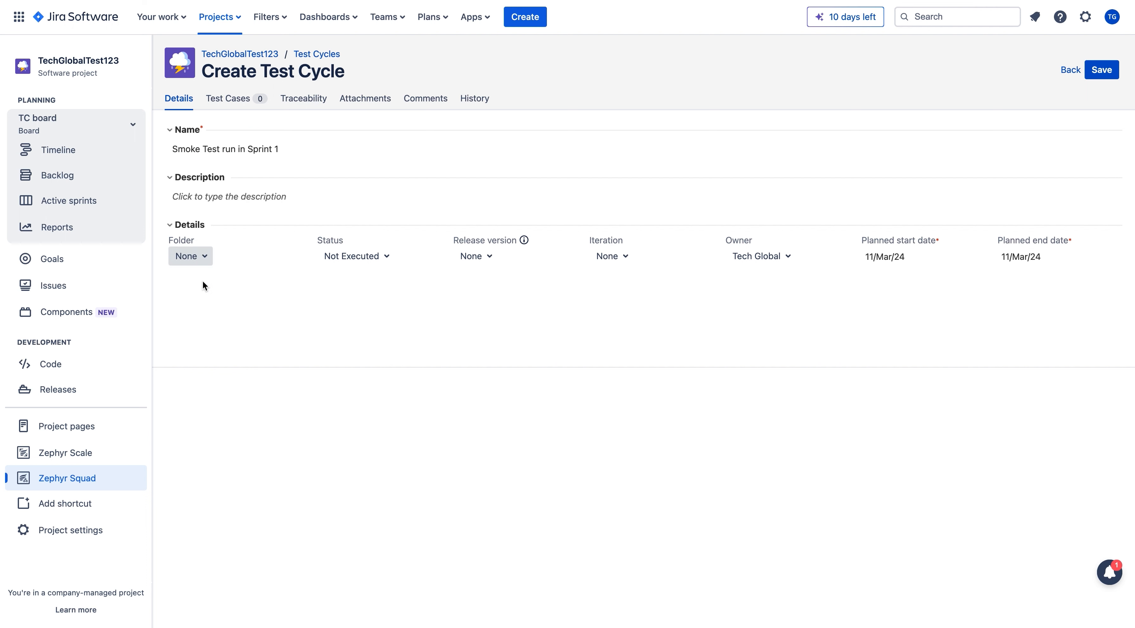
{"action": "left_click", "coordinate": [202, 256]}
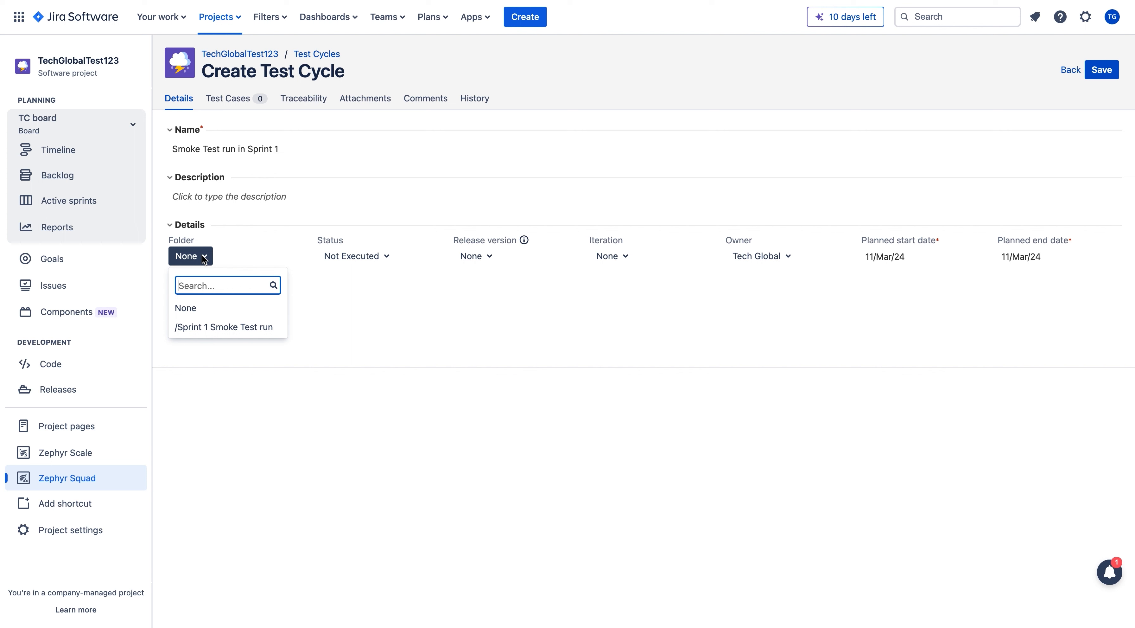
{"action": "left_click", "coordinate": [197, 329]}
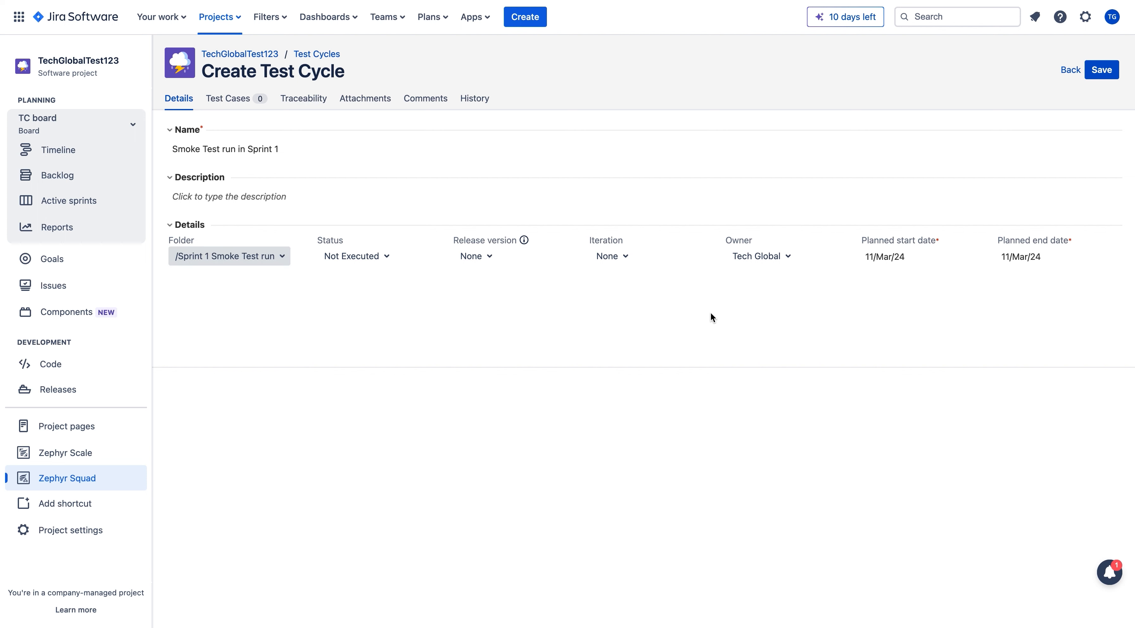
{"action": "left_click", "coordinate": [1101, 70]}
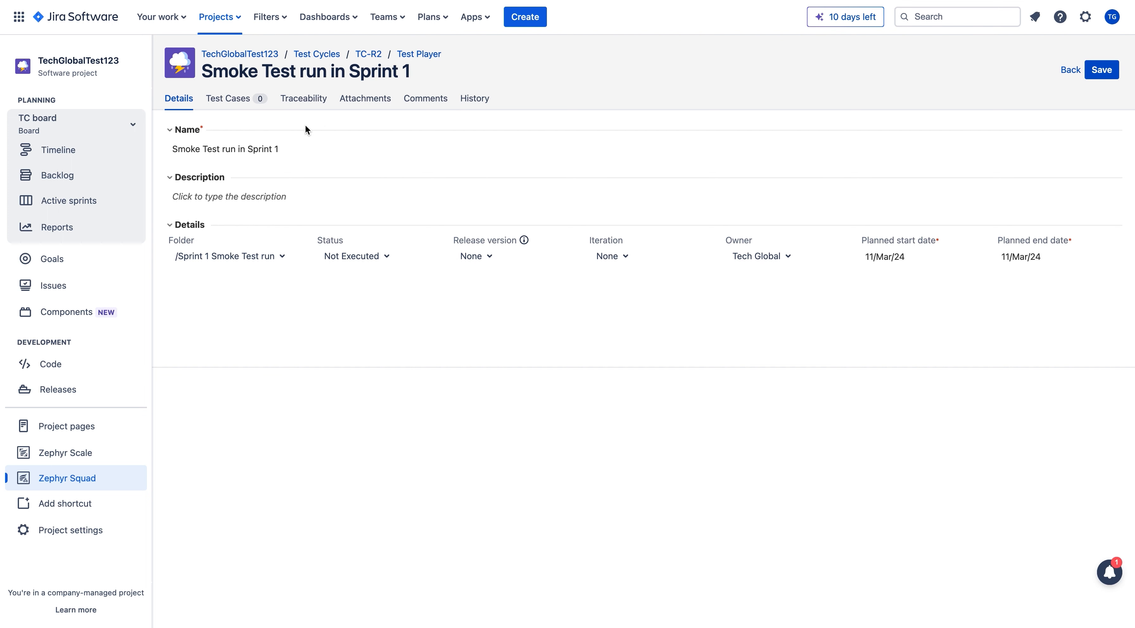
Step: Return to the Zephyr Squad test cycles list and select the "Smoke Test run in Sprint 1" cycle
{"action": "left_click", "coordinate": [101, 478]}
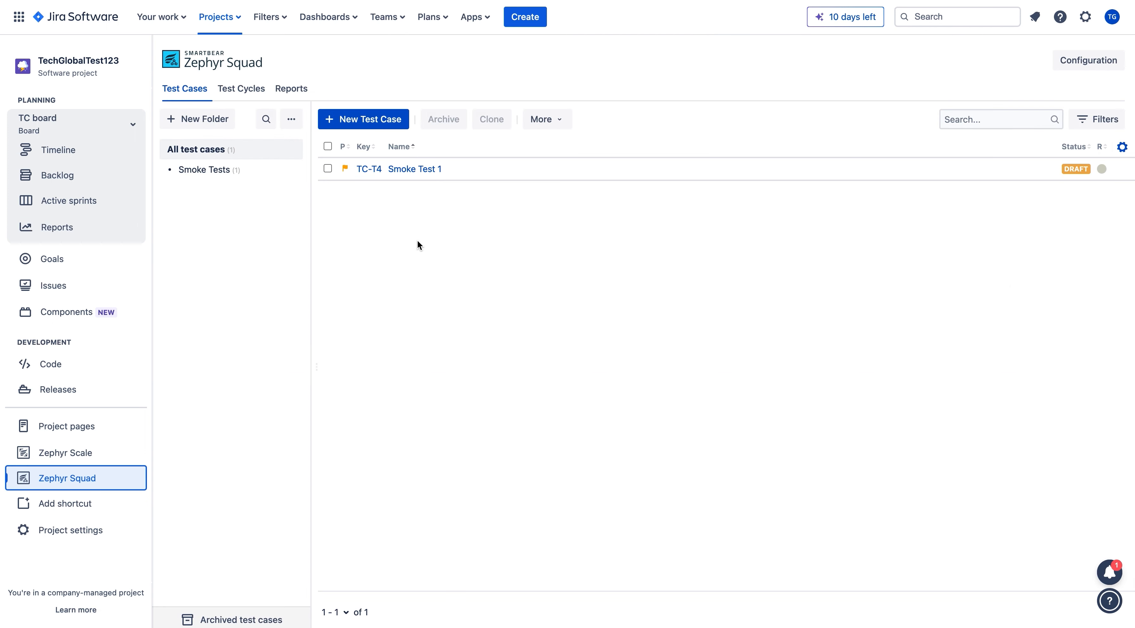
{"action": "left_click", "coordinate": [230, 128]}
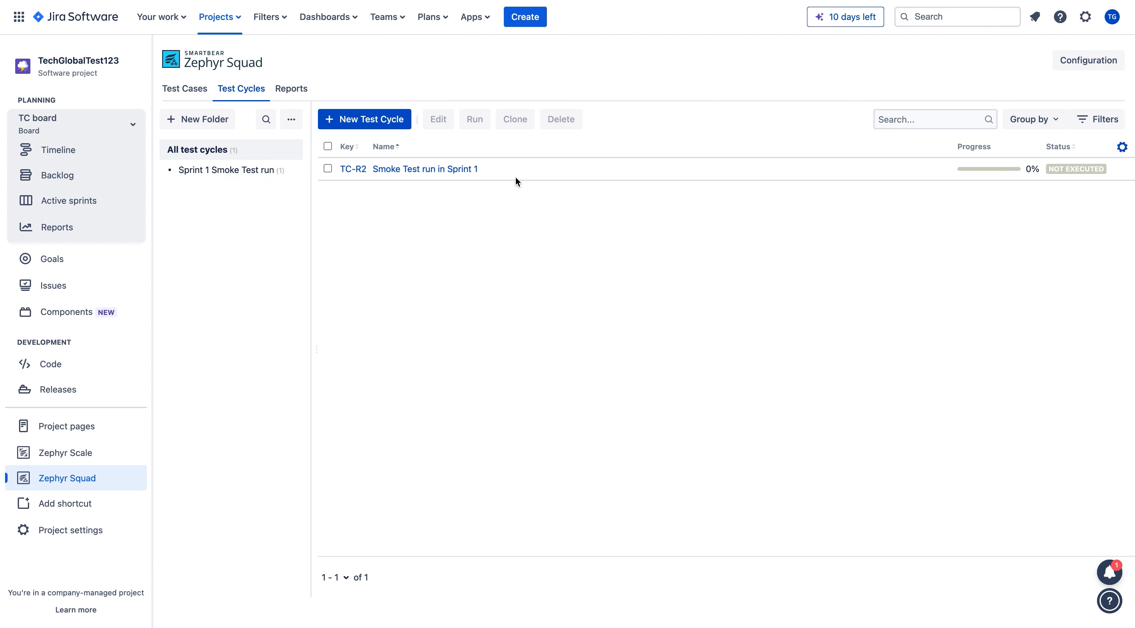
{"action": "left_click", "coordinate": [329, 170]}
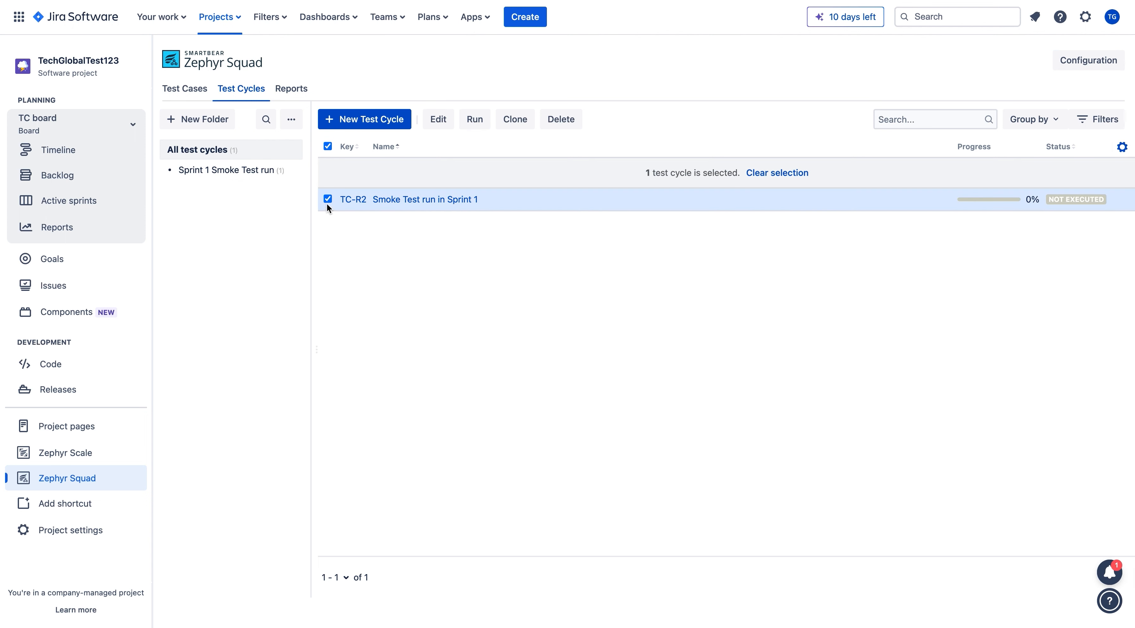